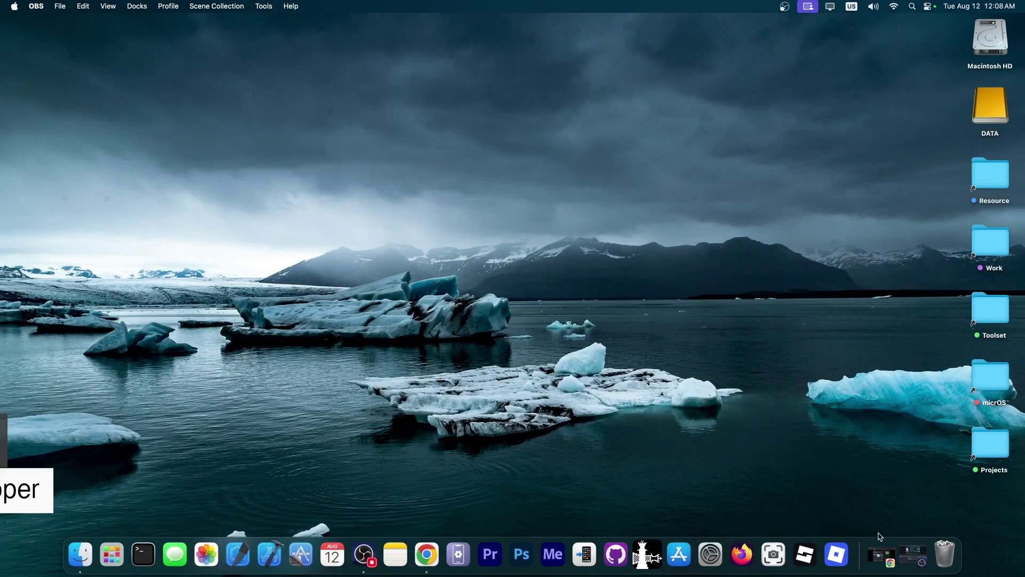
Restore Chrome on the DelayOTA article, then view the iPhone15,4 signing status results
left_click(881, 554)
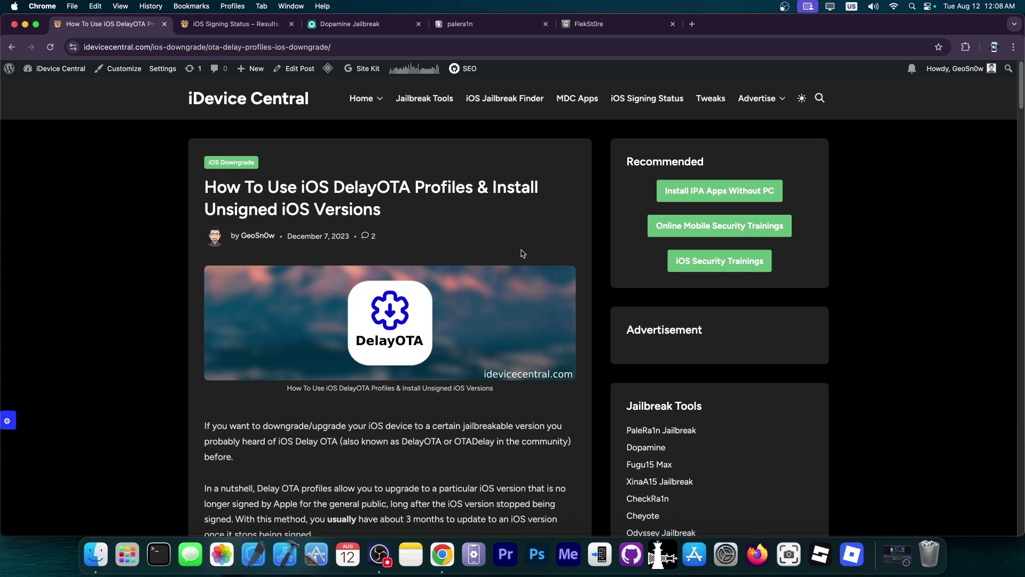
scroll(521, 253, "down", 5)
scroll(521, 253, "down", 5)
scroll(521, 253, "down", 5)
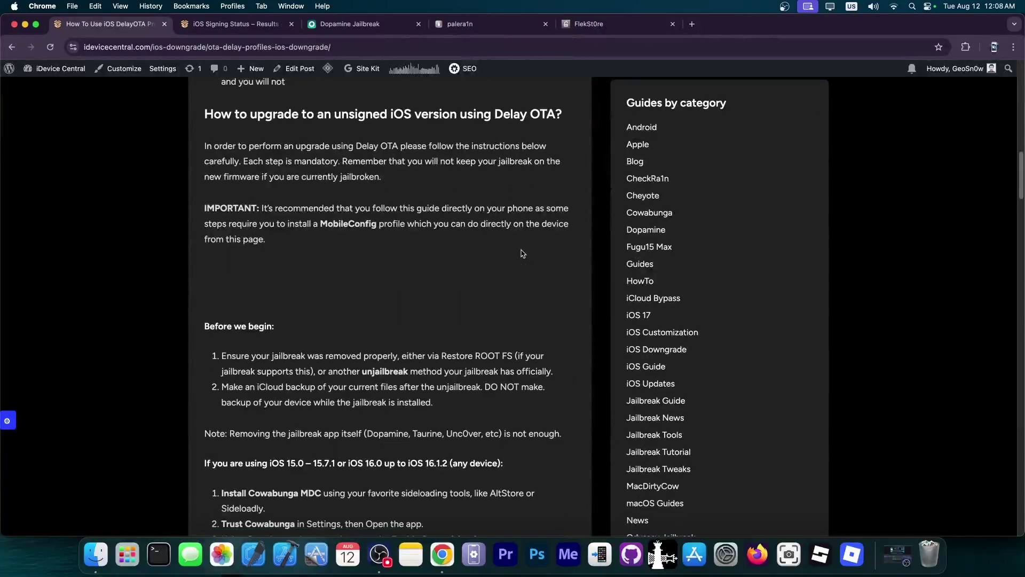
scroll(521, 254, "down", 4)
scroll(521, 253, "down", 5)
scroll(522, 254, "down", 5)
scroll(521, 253, "down", 1)
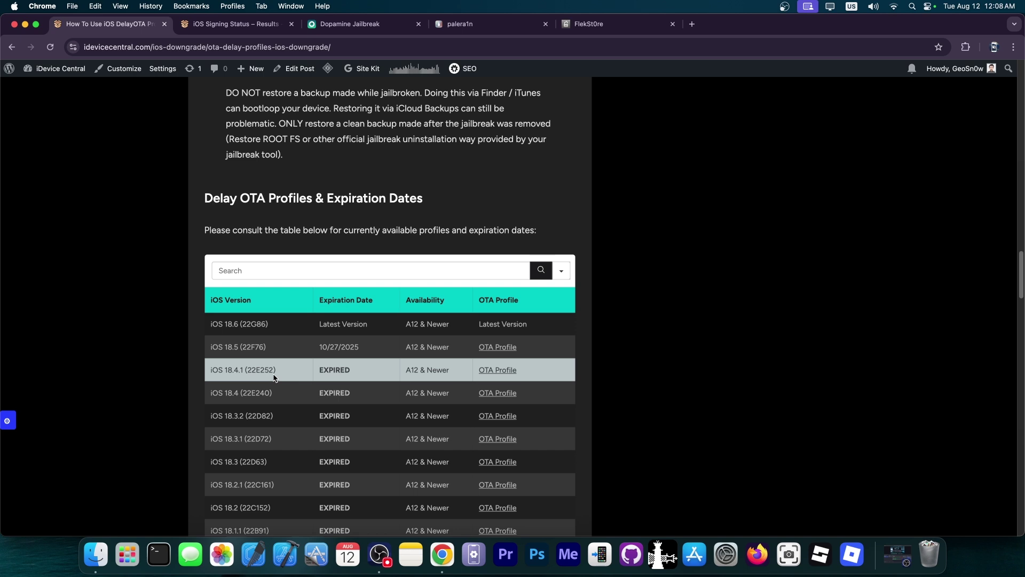
scroll(274, 377, "up", 3)
scroll(272, 321, "up", 2)
scroll(271, 240, "up", 5)
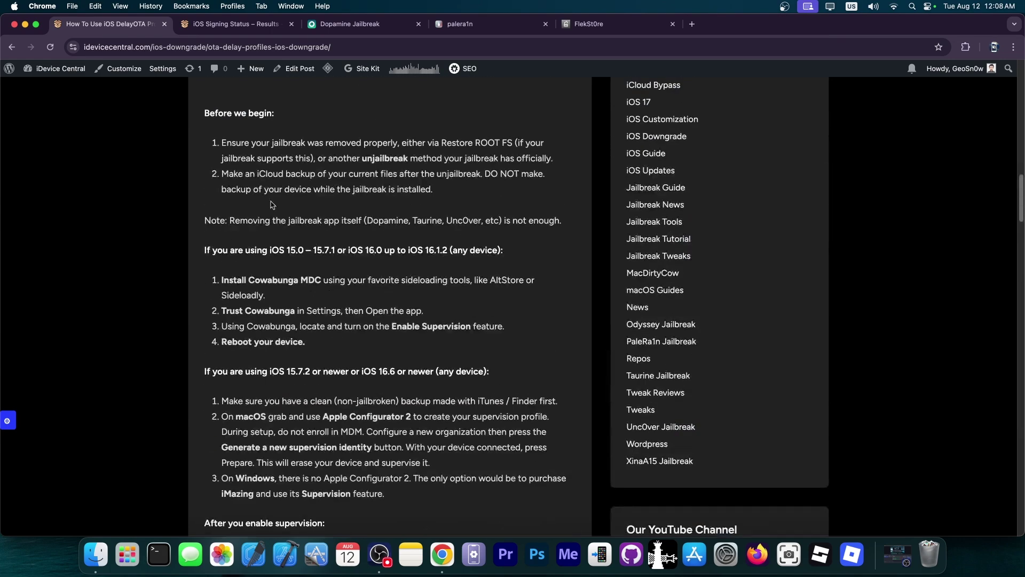
scroll(269, 142, "up", 3)
scroll(269, 141, "up", 5)
scroll(281, 135, "up", 2)
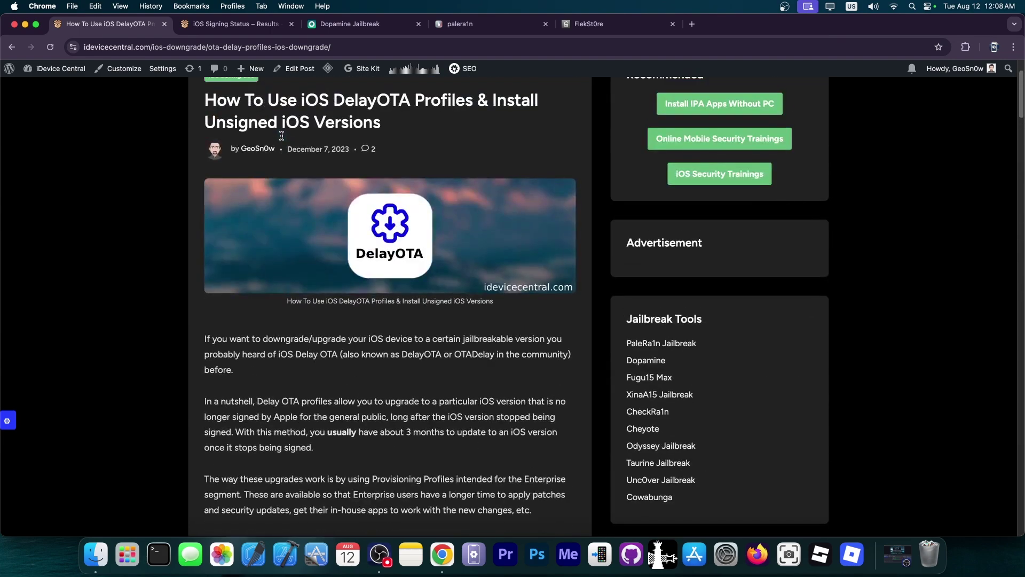
scroll(282, 135, "up", 2)
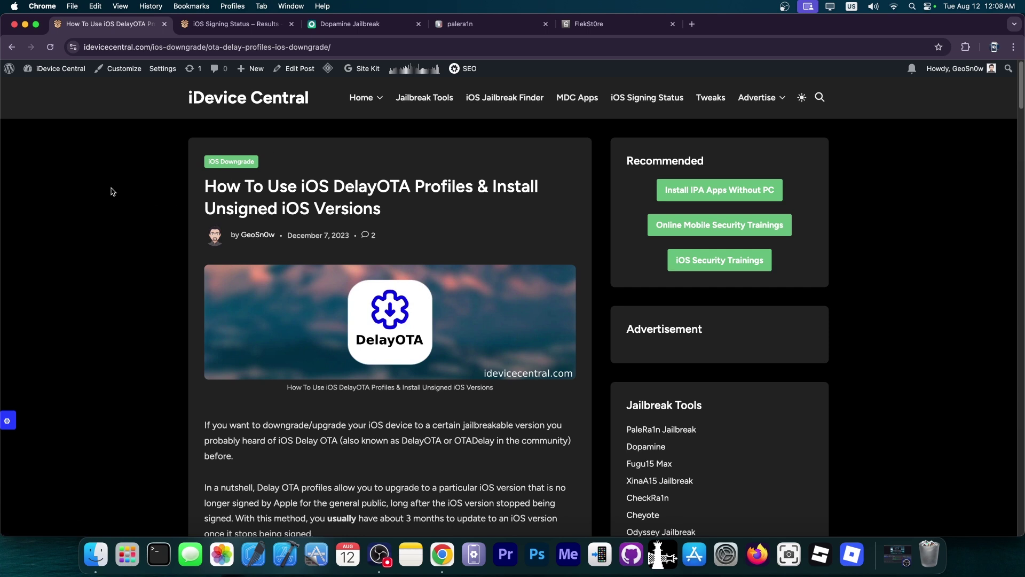
left_click(240, 24)
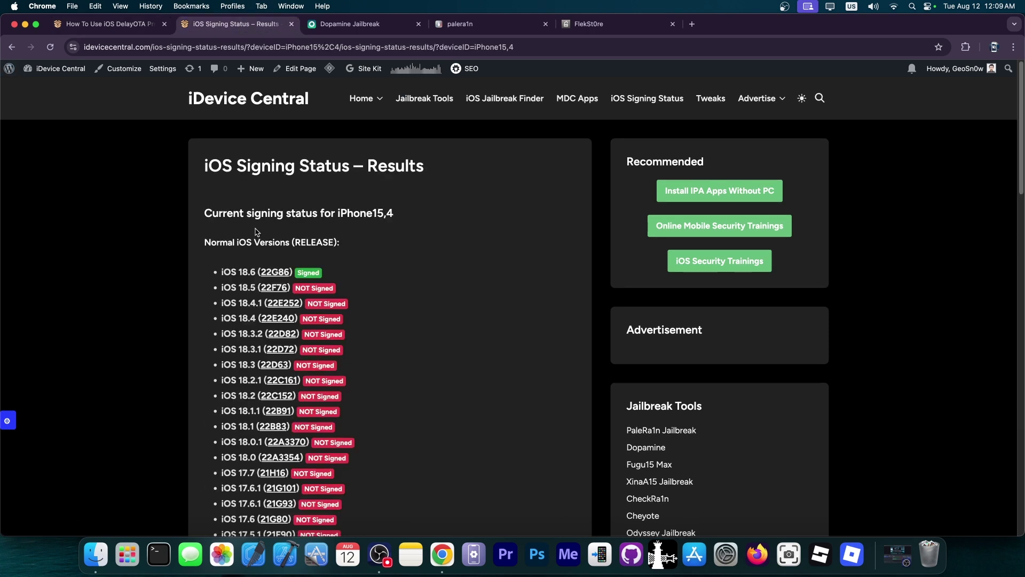
Highlight the unsigned iOS 18.5 entry, then return to the DelayOTA guide
mouse_move(216, 289)
left_mouse_down()
mouse_move(278, 288)
mouse_move(257, 289)
left_mouse_up()
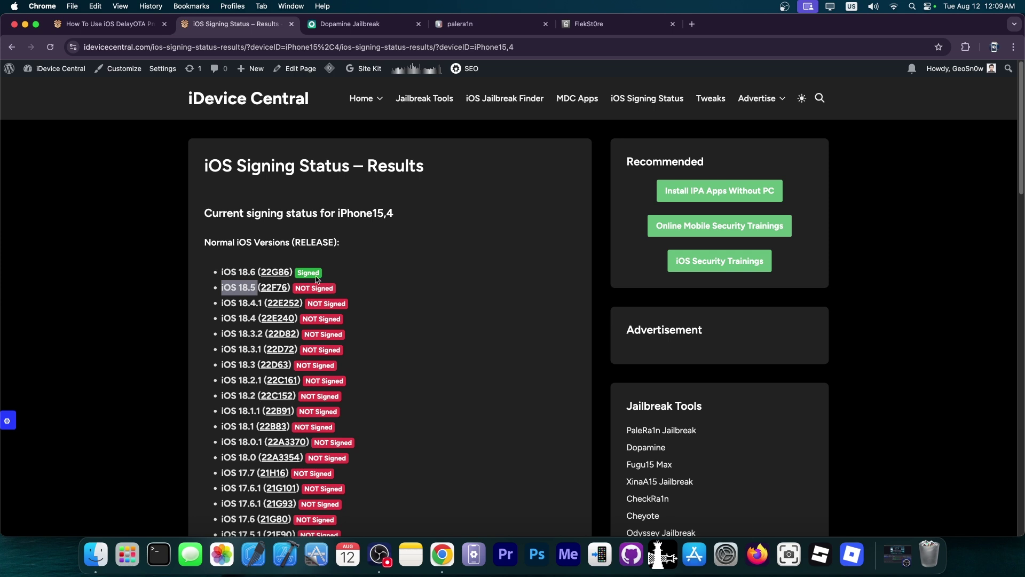
left_click(104, 24)
scroll(152, 305, "down", 10)
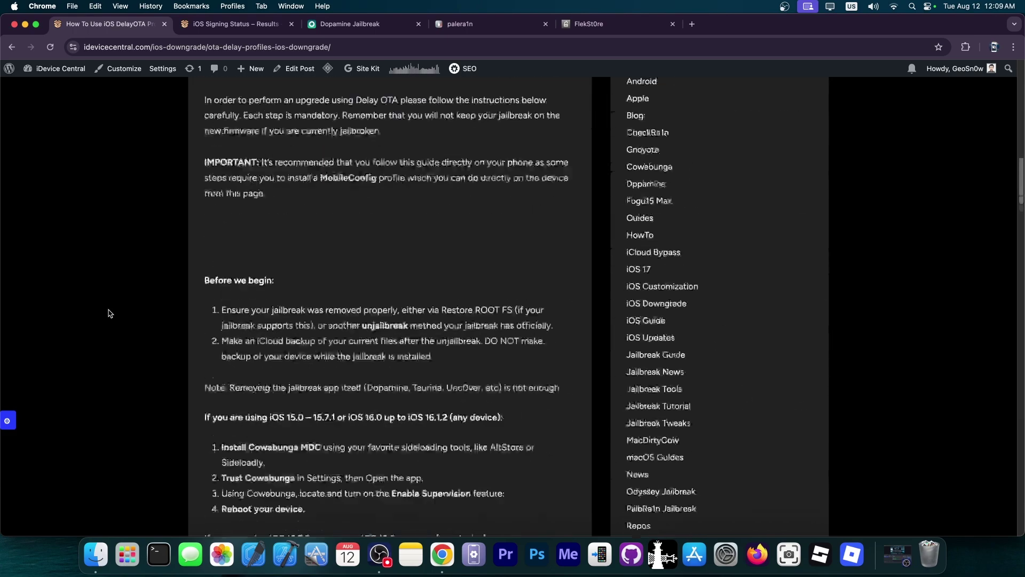
scroll(196, 293, "down", 10)
scroll(241, 281, "down", 5)
scroll(283, 267, "down", 5)
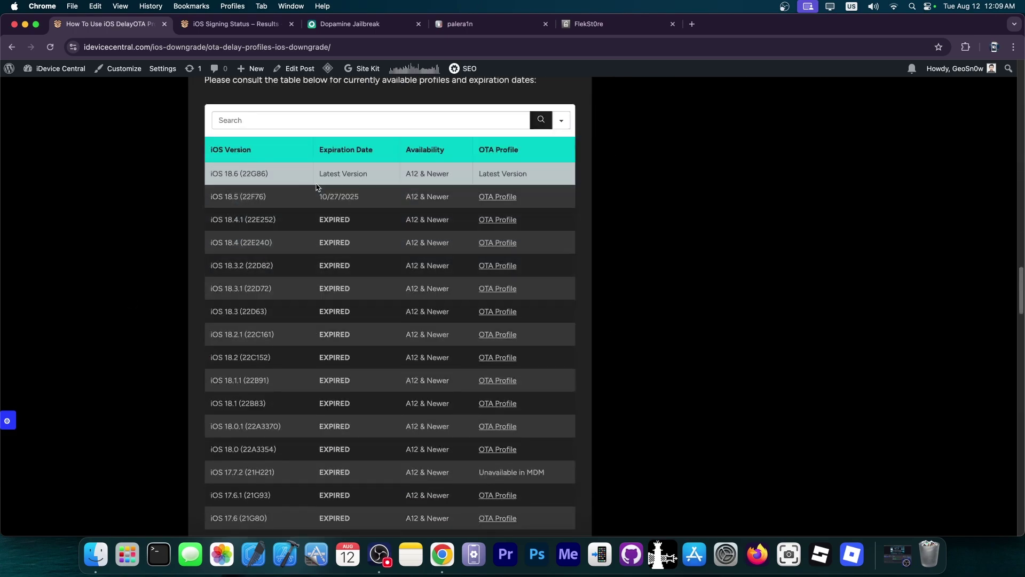
scroll(377, 203, "up", 10)
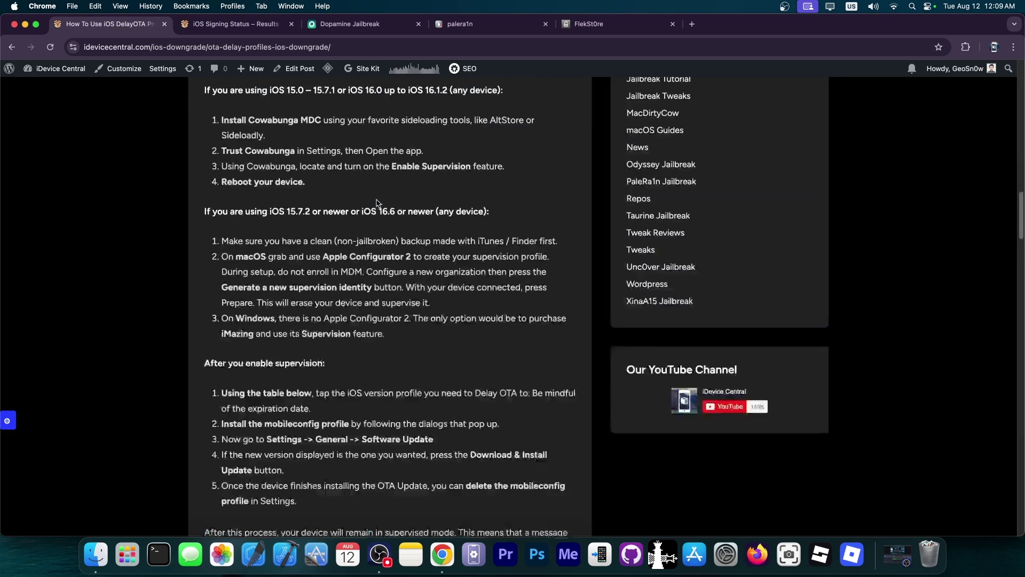
scroll(377, 200, "up", 10)
scroll(377, 200, "up", 3)
scroll(375, 203, "down", 5)
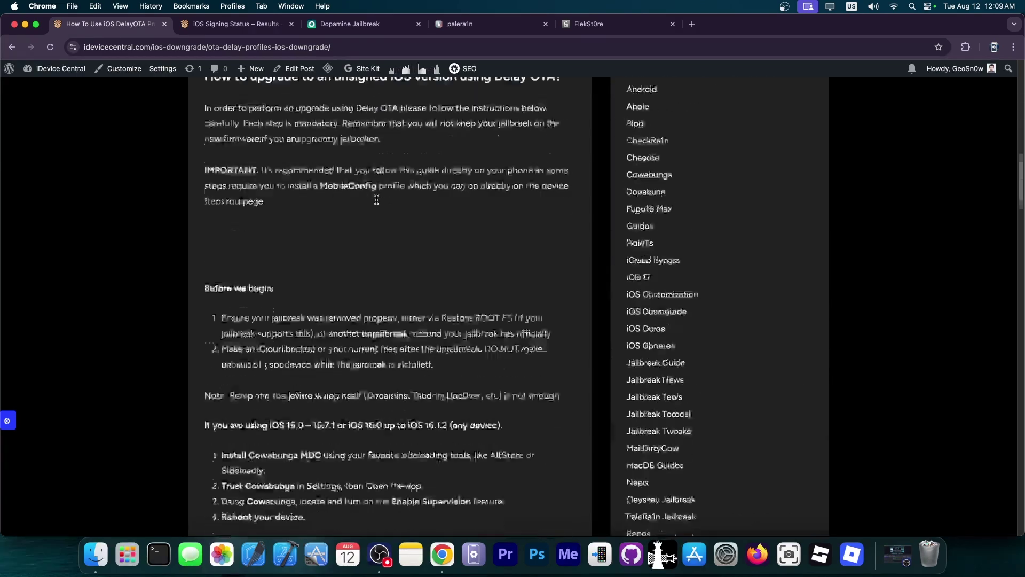
scroll(376, 203, "down", 5)
scroll(374, 204, "down", 3)
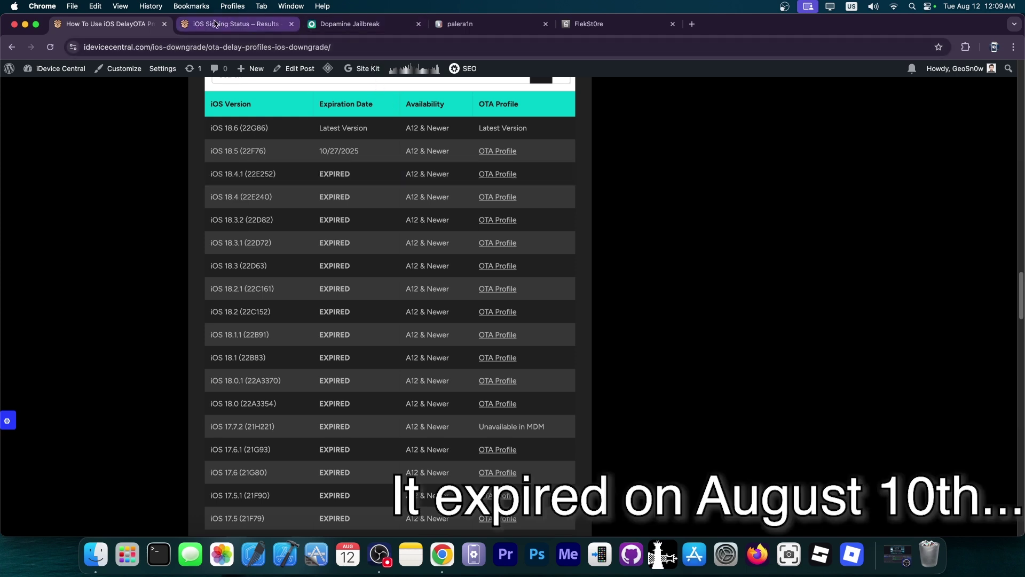
left_click(265, 24)
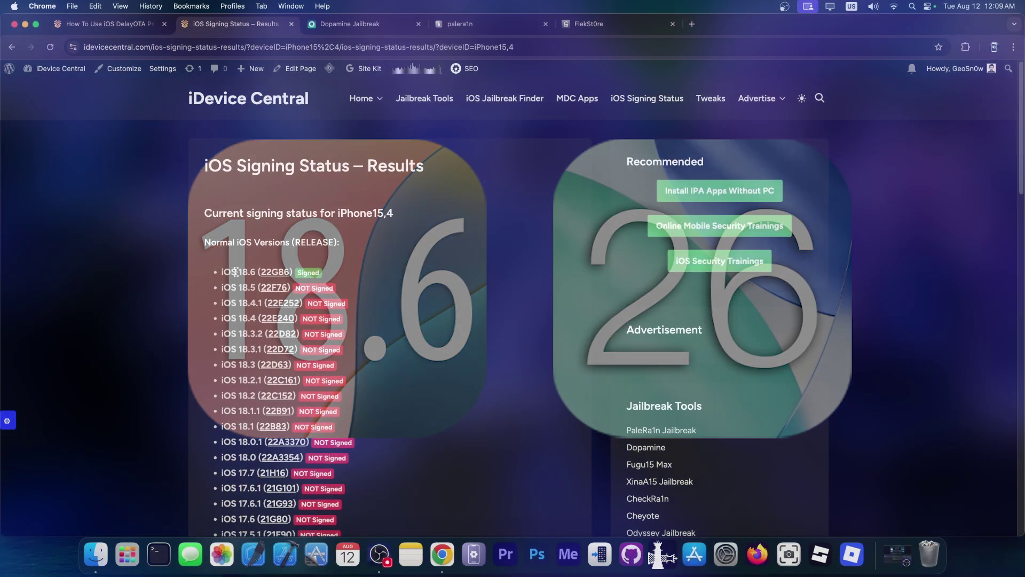
Highlight iOS 18.6 and iOS 18.4.1 in the signing list, then view the Dopamine page
left_click_drag(237, 272, 254, 272)
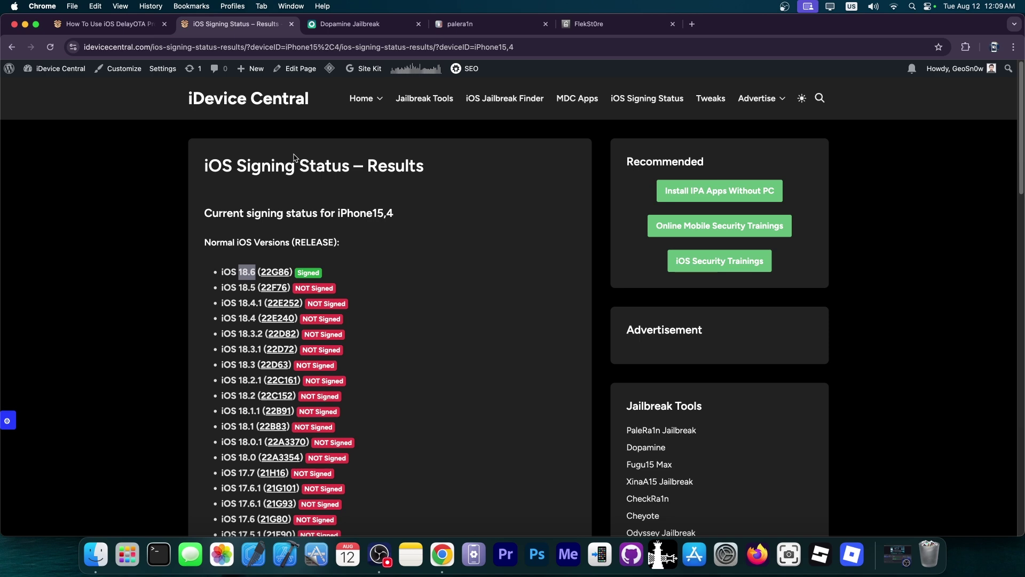
scroll(297, 164, "down", 2)
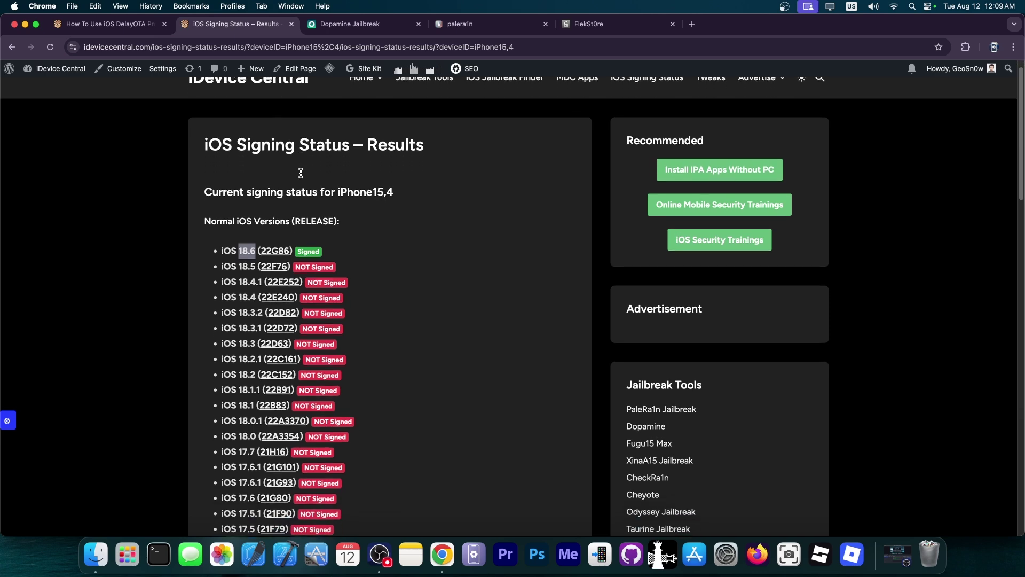
scroll(331, 207, "down", 5)
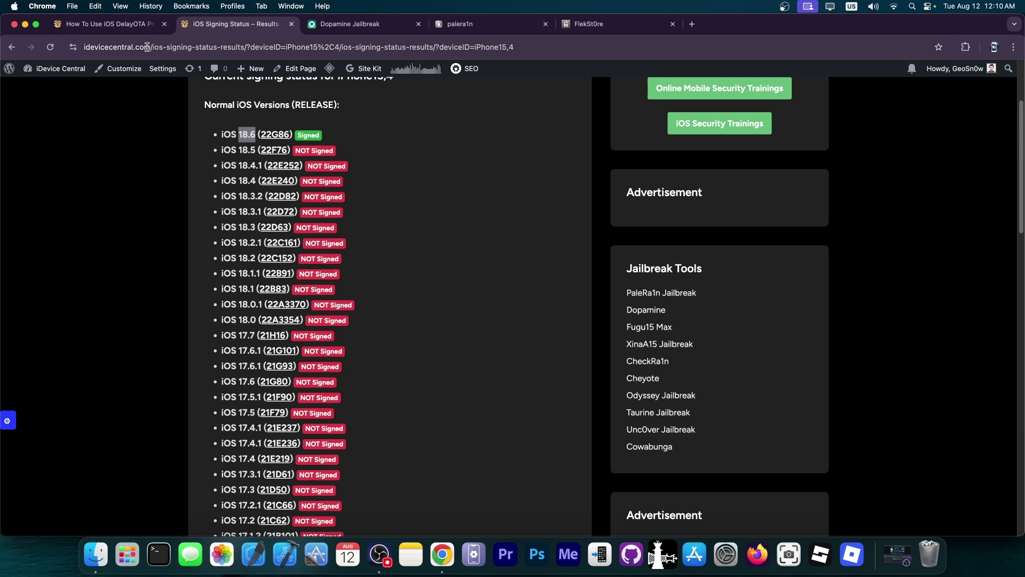
left_click_drag(222, 166, 262, 167)
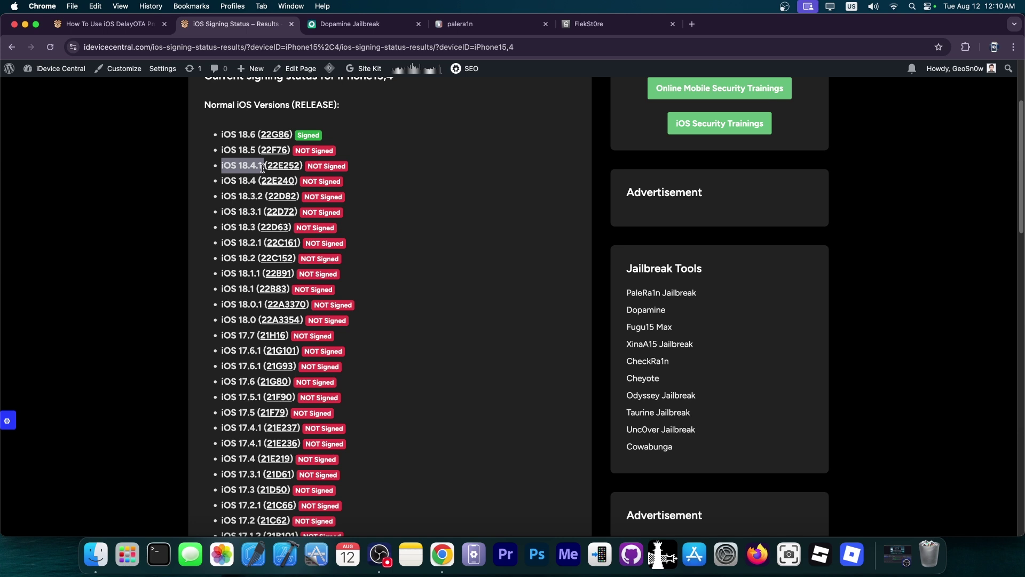
left_click(384, 24)
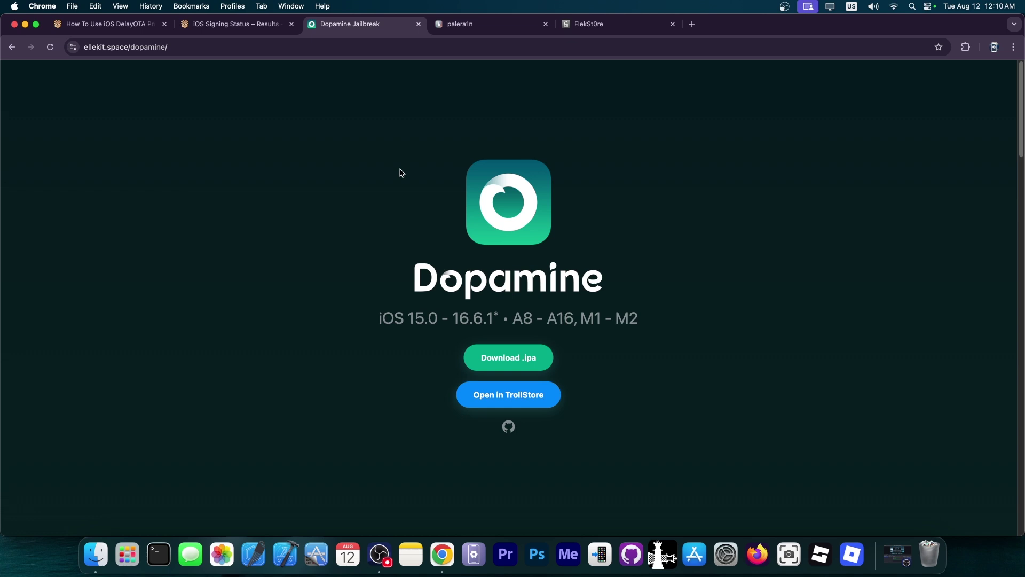
Switch to the palera1n page describing the iOS 15+ jailbreak for A8–A11 devices
left_click(499, 31)
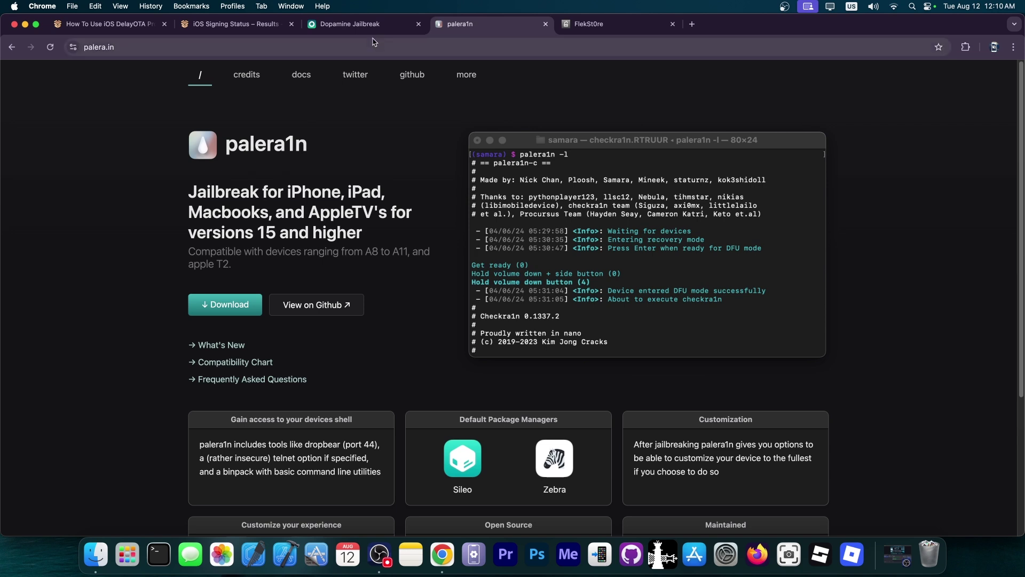
Revisit the DelayOTA expiration table, then bring up the FlekStore jailbreak apps catalog
left_click(108, 24)
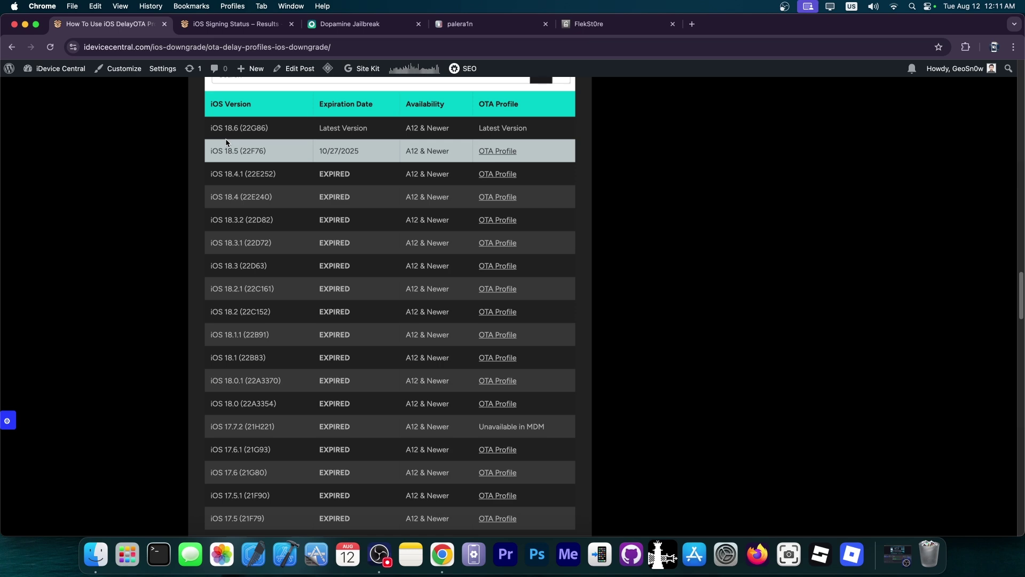
scroll(227, 142, "up", 1)
scroll(321, 201, "up", 5)
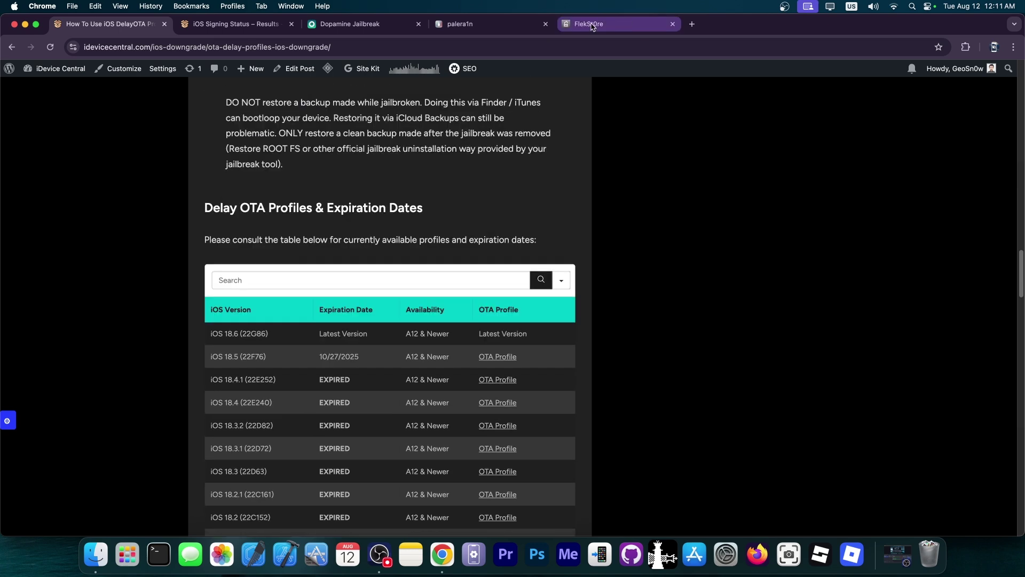
left_click(594, 27)
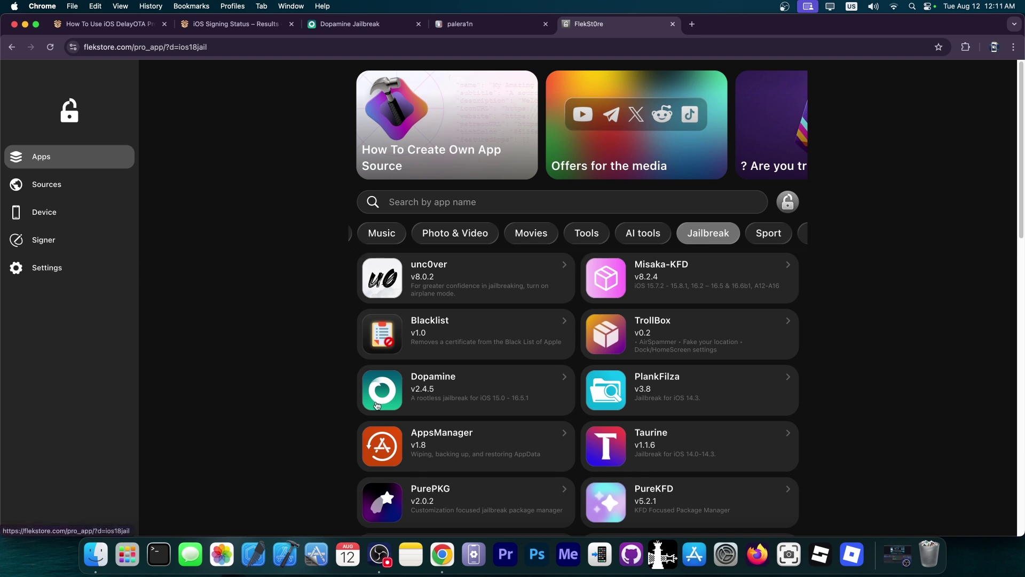
scroll(381, 389, "down", 2)
scroll(659, 361, "down", 1)
scroll(392, 353, "down", 4)
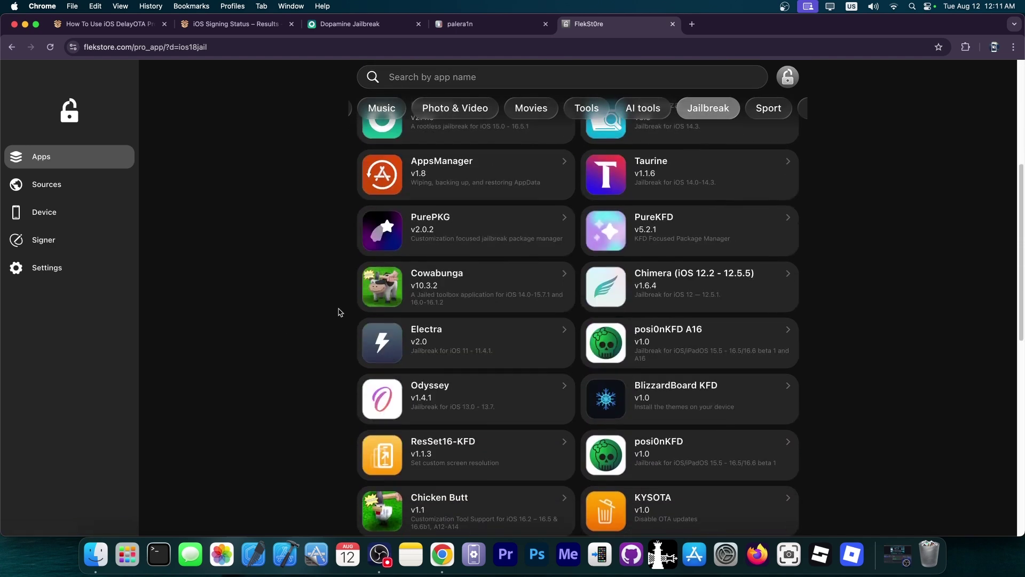
scroll(802, 264, "up", 7)
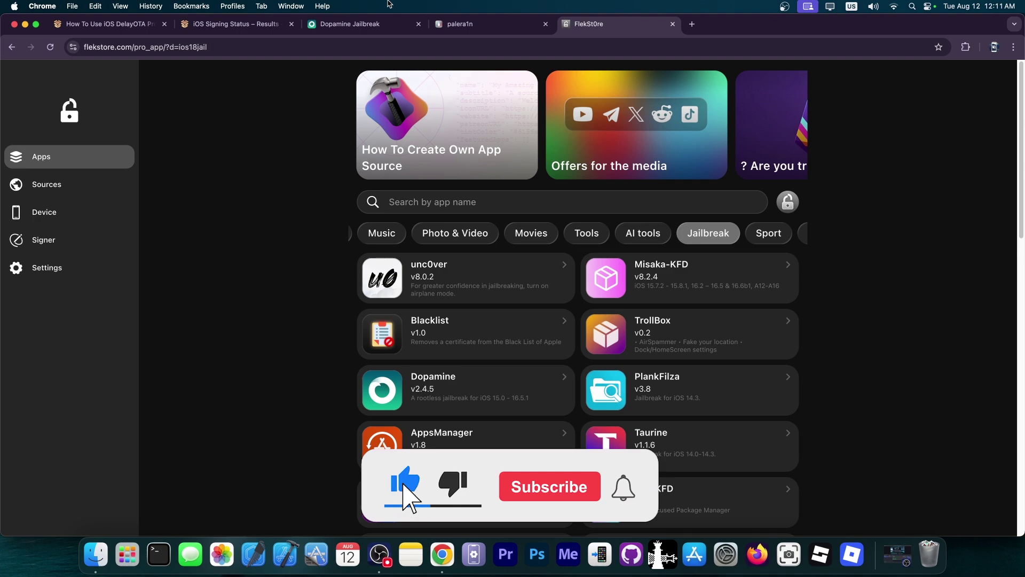
Minimize Chrome from the FlekStore page to reveal the macOS desktop
left_click(24, 25)
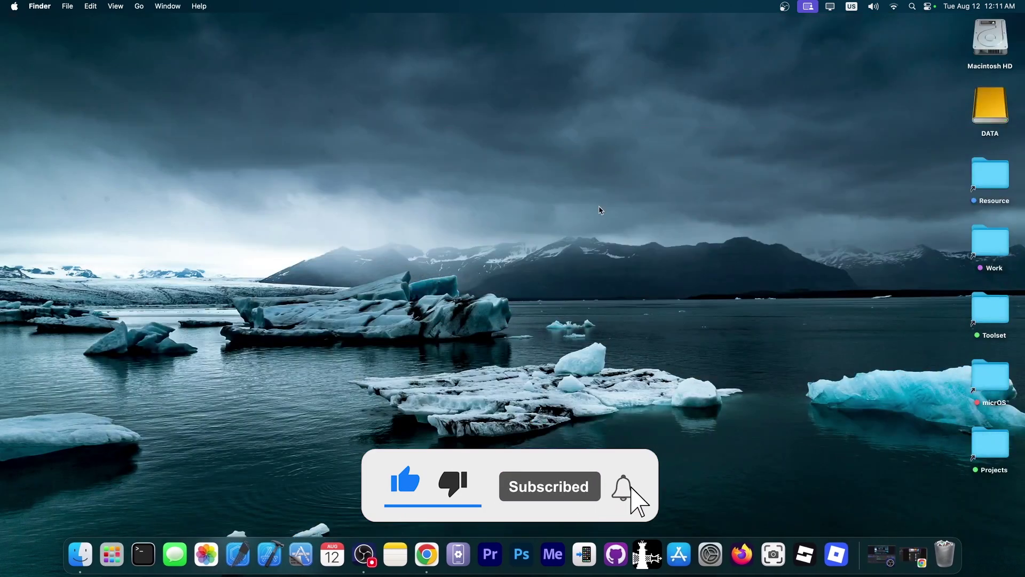